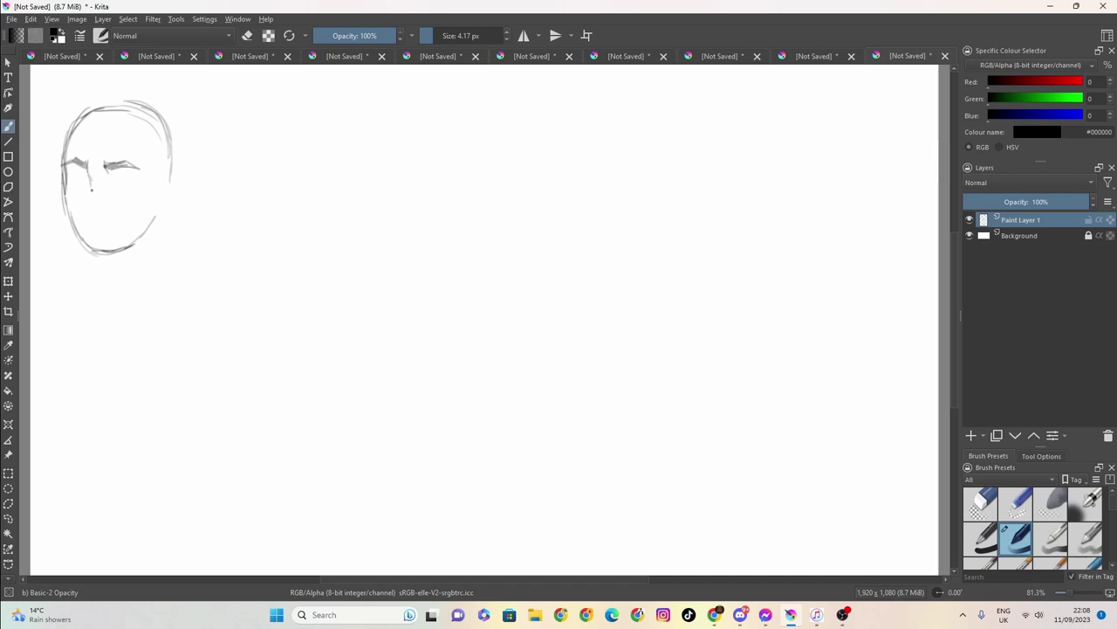
- Sketch the eyes, nose, ear and closed smile on the three-quarter head, and reinforce its jawline
mouse_move(87, 171)
left_mouse_down()
mouse_move(102, 212)
mouse_move(107, 204)
mouse_move(82, 176)
left_mouse_up()
mouse_move(80, 176)
left_mouse_down()
mouse_move(82, 187)
mouse_move(132, 176)
mouse_move(124, 186)
mouse_move(156, 192)
mouse_move(162, 165)
mouse_move(178, 169)
mouse_move(165, 205)
mouse_move(131, 241)
left_mouse_up()
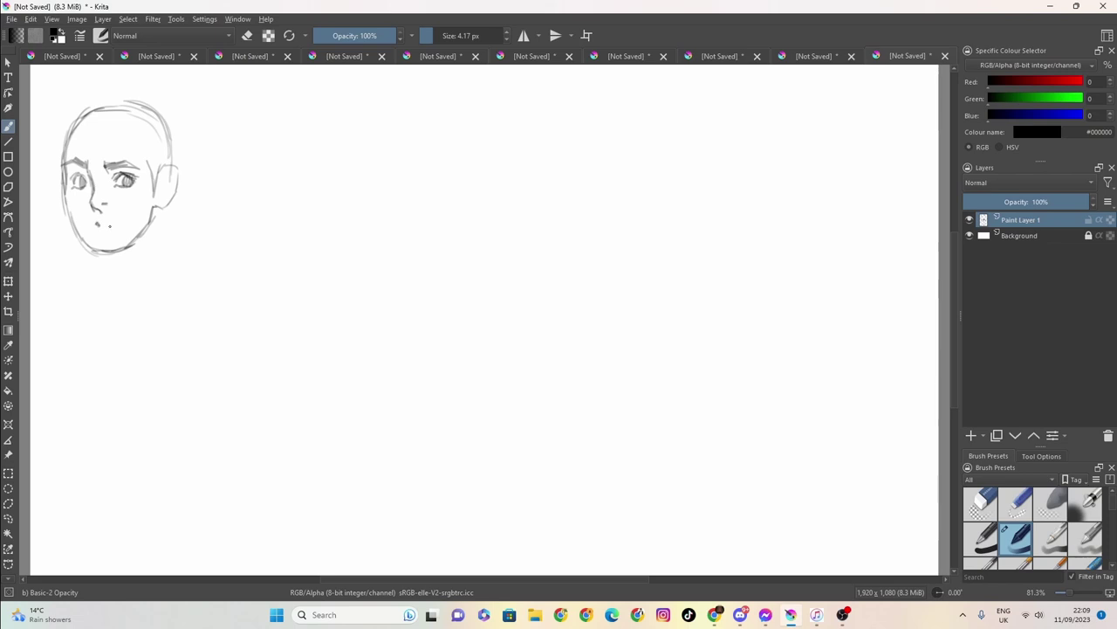
left_click_drag(109, 225, 128, 223)
key("ctrl+z")
left_click_drag(98, 227, 129, 221)
mouse_move(66, 182)
left_mouse_down()
mouse_move(75, 230)
mouse_move(90, 251)
mouse_move(107, 247)
left_mouse_up()
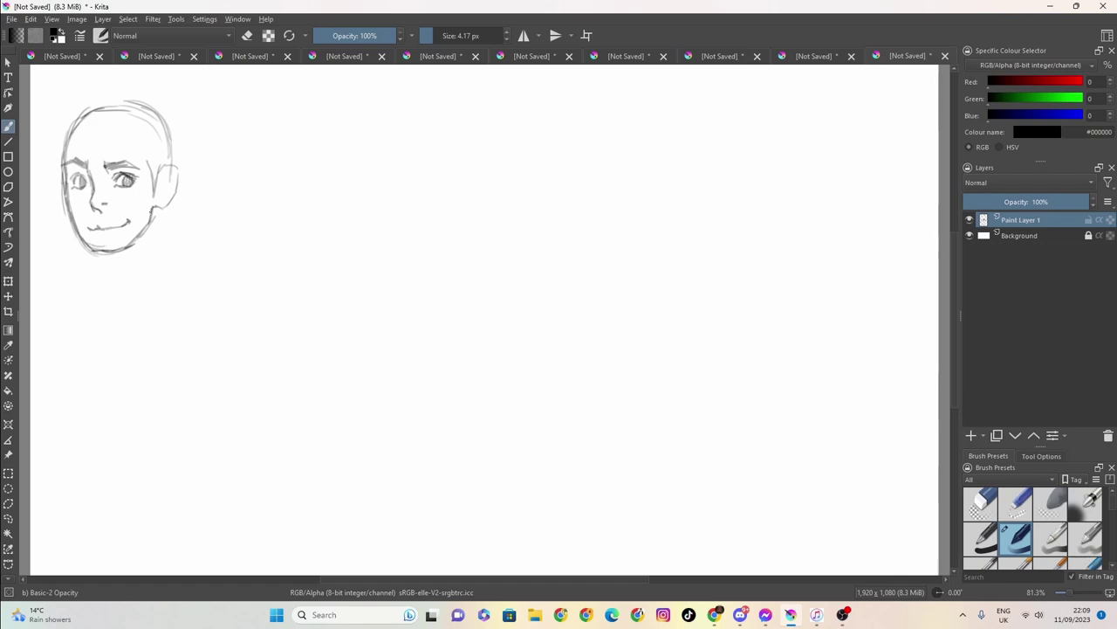
mouse_move(150, 212)
left_mouse_down()
mouse_move(124, 243)
mouse_move(87, 248)
left_mouse_up()
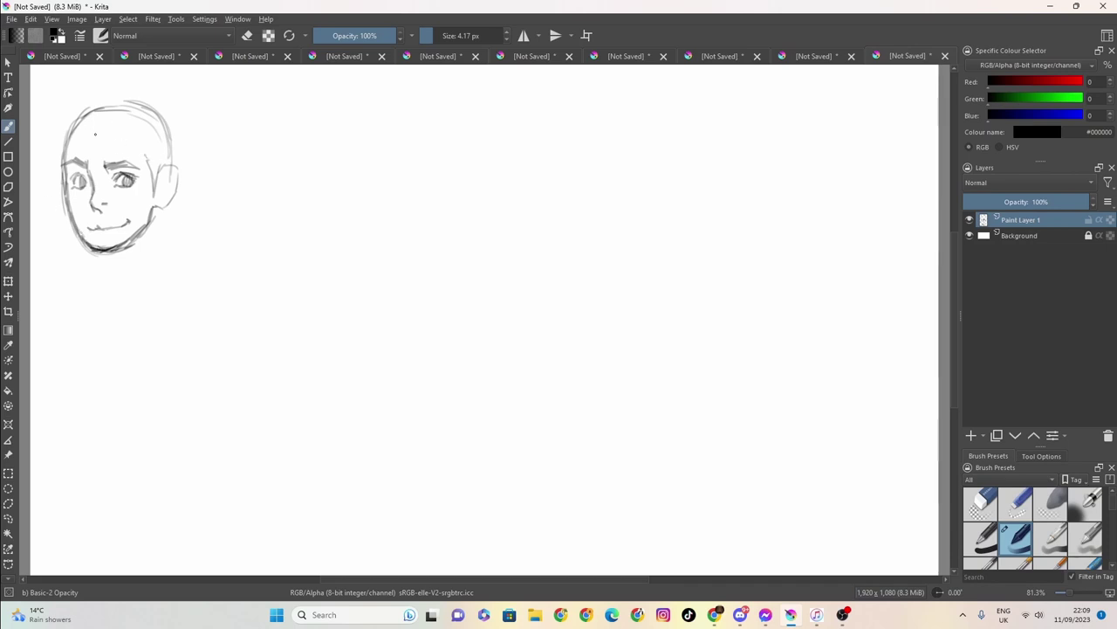
- Sketch the three-quarter head's hair with a jagged fringe, a spiky outer outline and inner strands
mouse_move(91, 150)
left_mouse_down()
mouse_move(101, 124)
mouse_move(116, 145)
mouse_move(114, 125)
mouse_move(119, 153)
mouse_move(125, 137)
mouse_move(142, 157)
left_mouse_up()
left_click_drag(88, 123, 61, 161)
left_click_drag(83, 123, 75, 148)
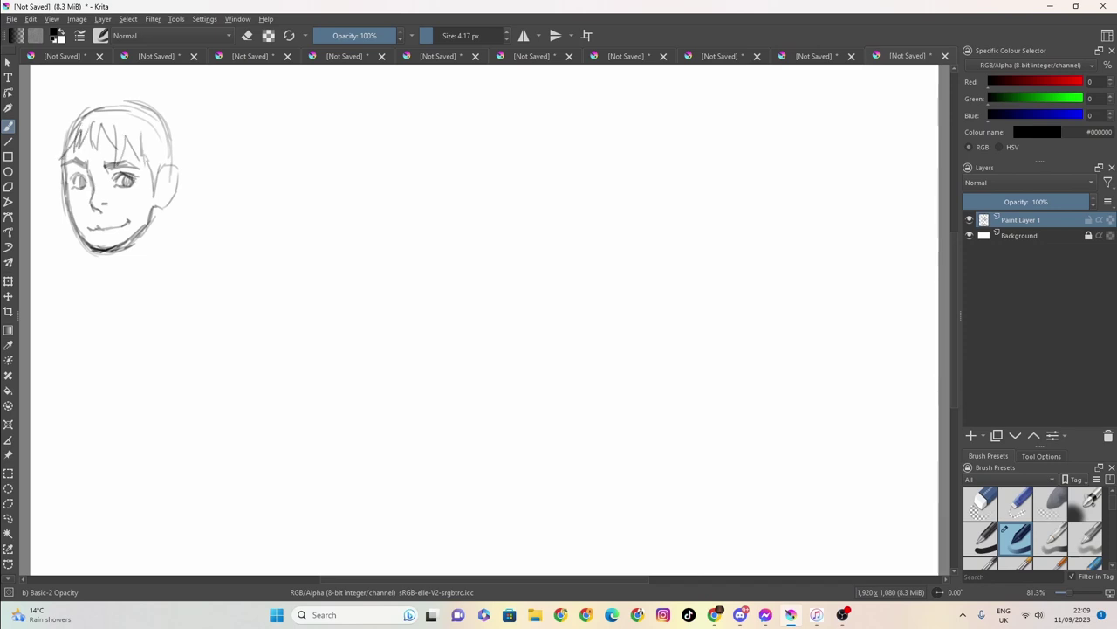
mouse_move(63, 194)
left_mouse_down()
mouse_move(56, 122)
mouse_move(92, 96)
mouse_move(140, 92)
mouse_move(178, 111)
mouse_move(187, 143)
mouse_move(200, 141)
mouse_move(180, 175)
left_mouse_up()
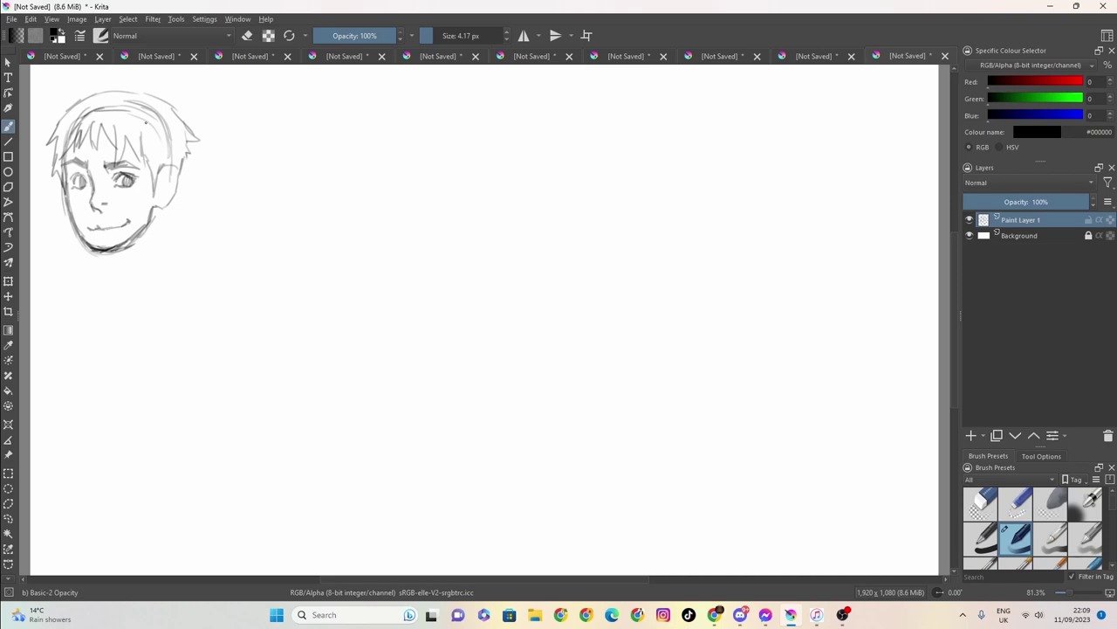
mouse_move(126, 120)
left_mouse_down()
mouse_move(154, 145)
mouse_move(160, 130)
left_mouse_up()
mouse_move(102, 103)
left_mouse_down()
mouse_move(63, 138)
mouse_move(101, 115)
mouse_move(131, 126)
left_mouse_up()
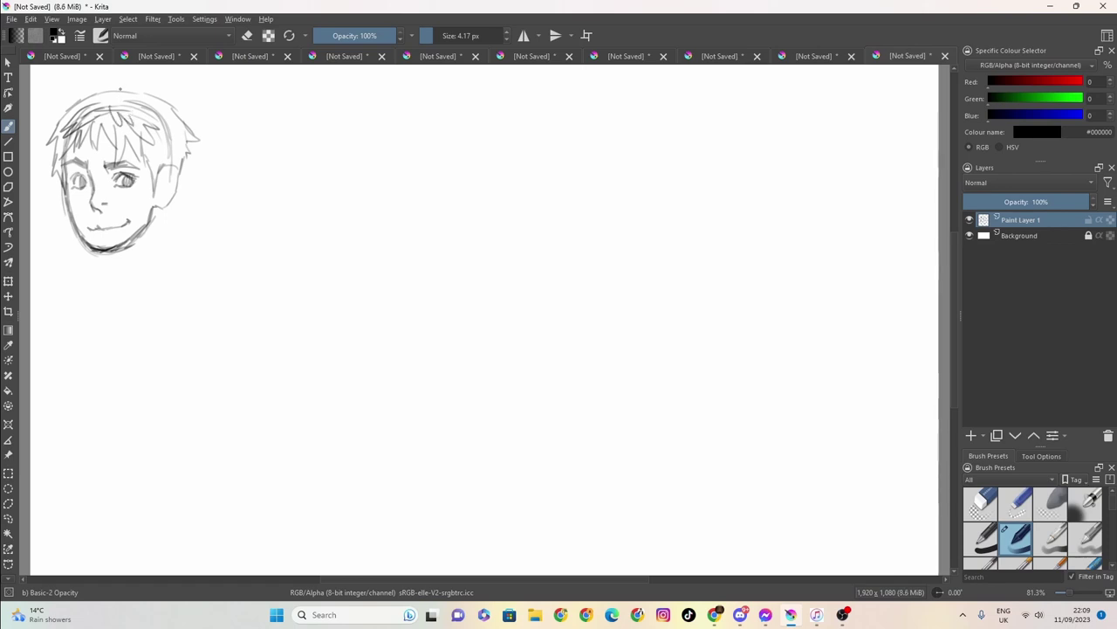
mouse_move(122, 85)
left_mouse_down()
mouse_move(112, 92)
mouse_move(158, 89)
mouse_move(171, 104)
left_mouse_up()
- Erase the heavy chin lines with a 66.73 px eraser and redraw a cleaner chin with the 4.17 px brush
mouse_move(153, 206)
left_mouse_down()
mouse_move(150, 225)
mouse_move(119, 247)
mouse_move(98, 250)
mouse_move(78, 232)
mouse_move(99, 249)
left_mouse_up()
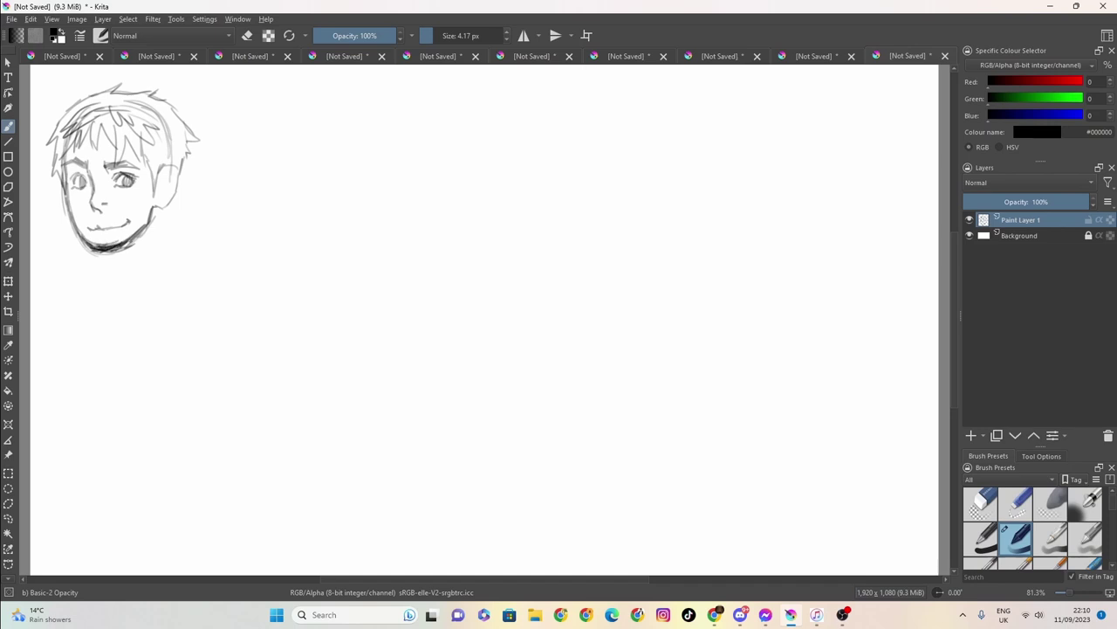
key("ctrl+z")
left_click(248, 36)
left_click_drag(429, 40, 454, 37)
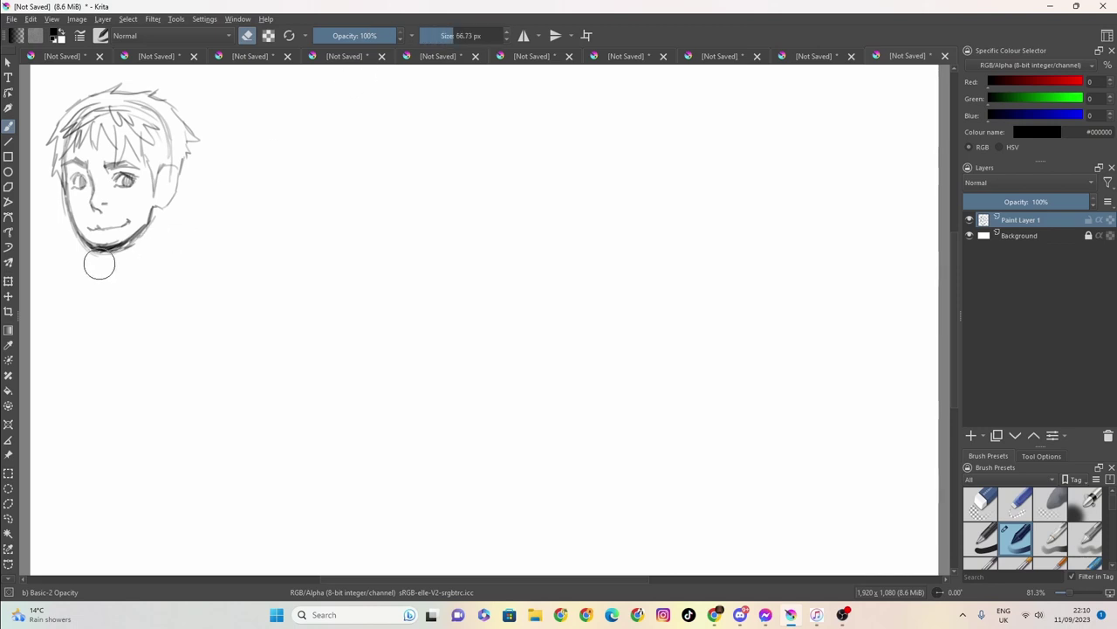
mouse_move(95, 262)
left_mouse_down()
mouse_move(139, 240)
mouse_move(134, 256)
left_mouse_up()
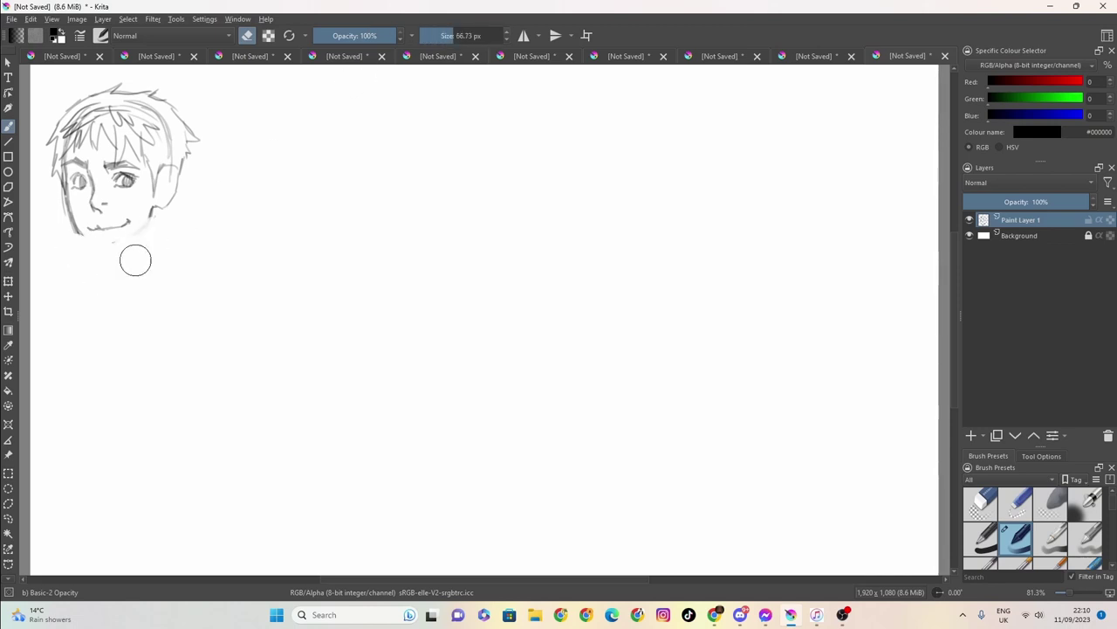
left_click(430, 39)
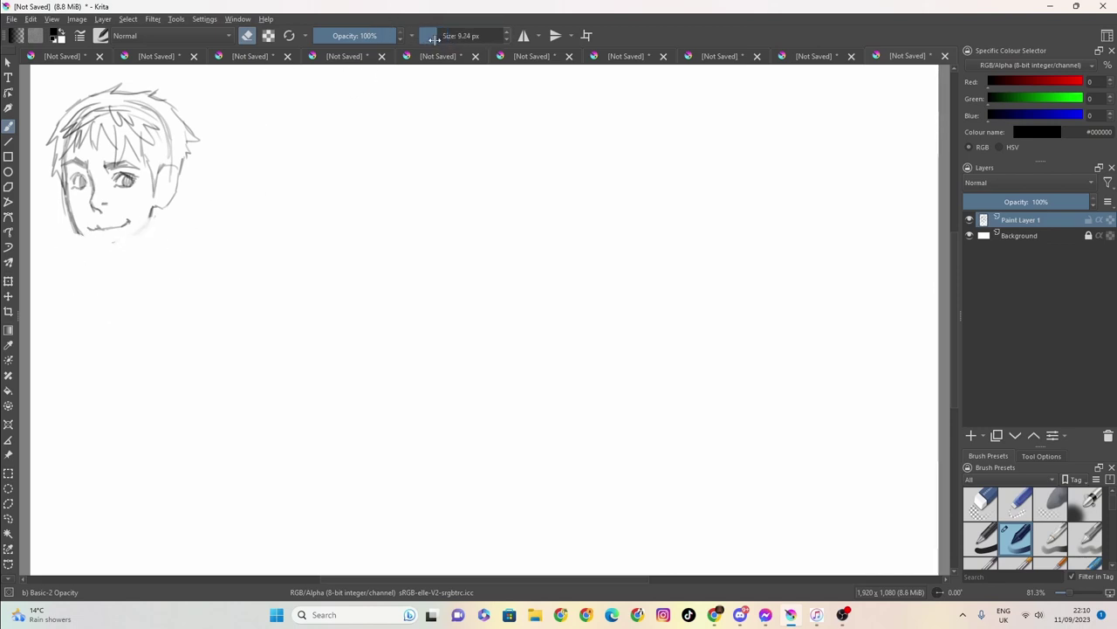
left_click(426, 38)
key("e")
mouse_move(78, 229)
left_mouse_down()
mouse_move(117, 249)
mouse_move(144, 229)
mouse_move(96, 249)
mouse_move(83, 235)
left_mouse_up()
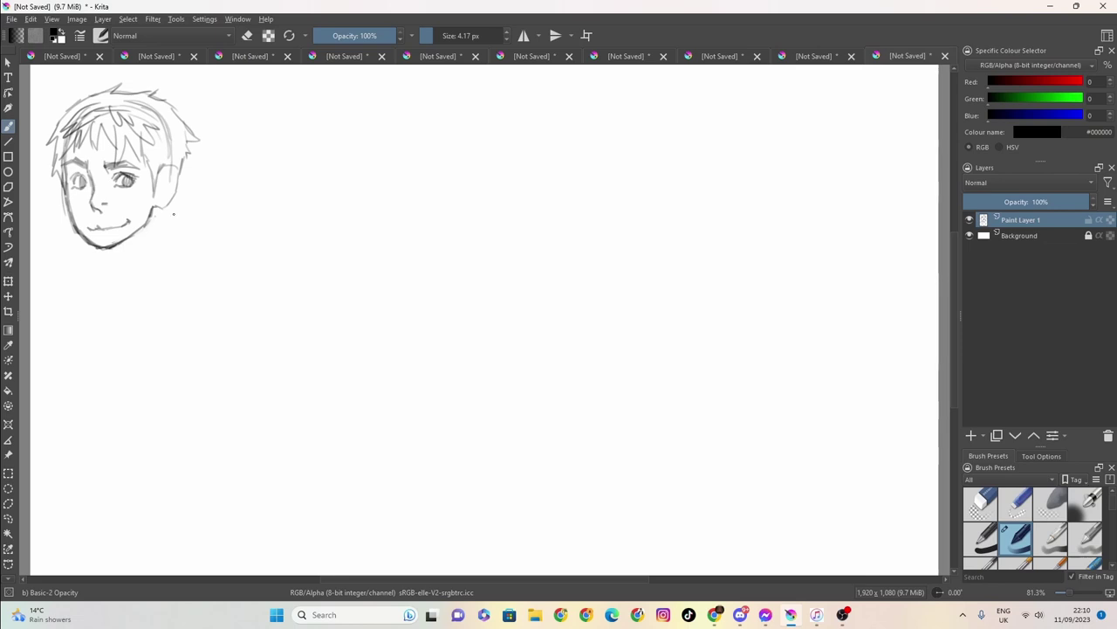
- Draw both sides of the neck below the three-quarter head, with hatched shading under the chin
left_click_drag(113, 248, 129, 280)
mouse_move(142, 237)
left_mouse_down()
mouse_move(109, 252)
mouse_move(125, 294)
left_mouse_up()
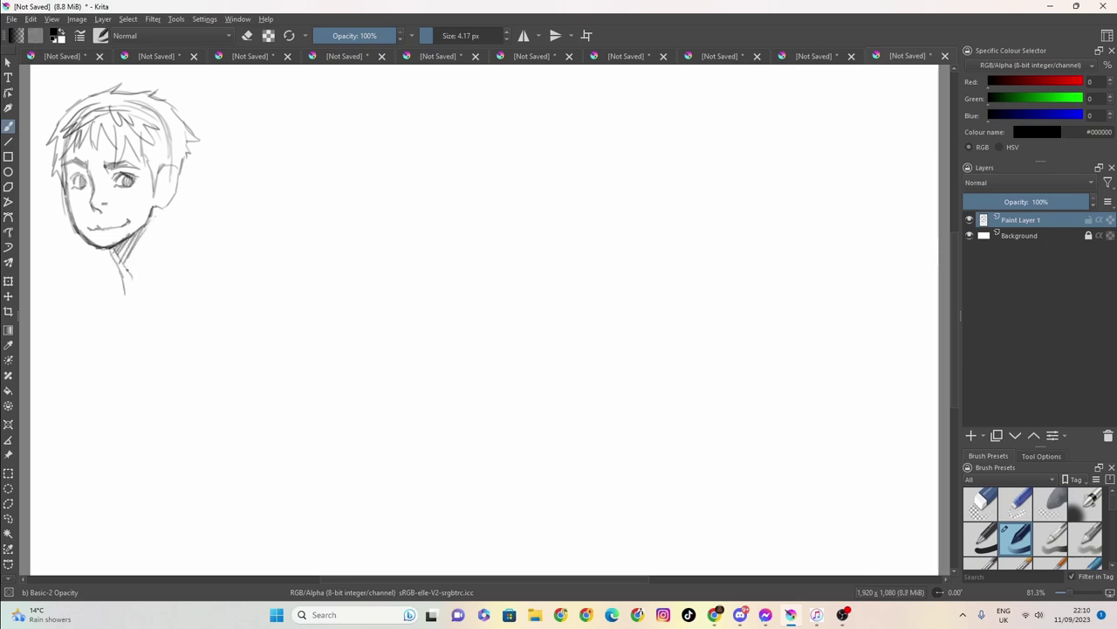
mouse_move(173, 200)
left_mouse_down()
mouse_move(164, 255)
mouse_move(182, 280)
left_mouse_up()
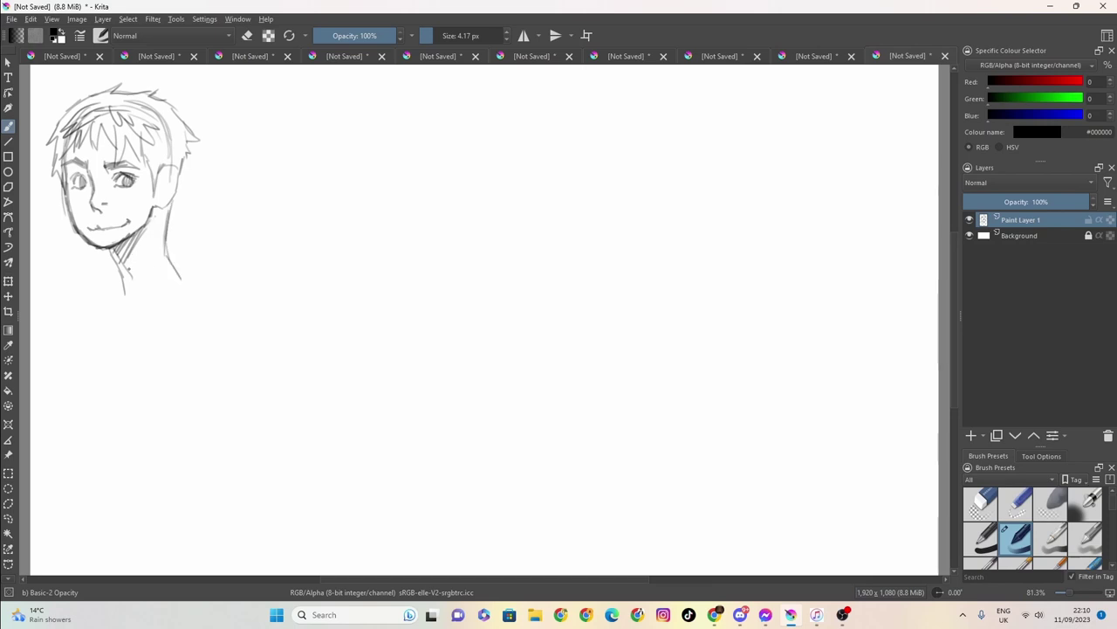
- Sketch the shoulder and collarbone lines of the three-quarter bust and darken the front neck muscle
left_click_drag(112, 265, 82, 293)
left_click_drag(81, 294, 102, 303)
left_click_drag(108, 256, 100, 272)
mouse_move(175, 268)
left_mouse_down()
mouse_move(165, 254)
mouse_move(191, 279)
left_mouse_up()
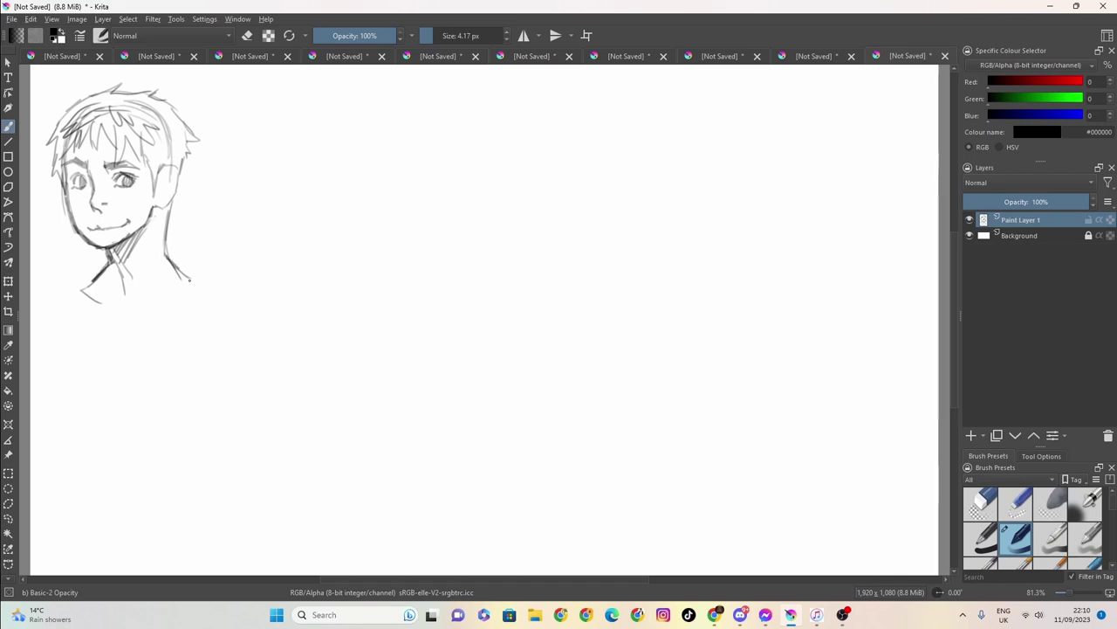
left_click_drag(98, 295, 167, 289)
mouse_move(133, 249)
left_mouse_down()
mouse_move(121, 270)
mouse_move(113, 262)
mouse_move(127, 298)
mouse_move(115, 293)
left_mouse_up()
left_click_drag(119, 262, 112, 270)
left_click_drag(115, 264, 128, 306)
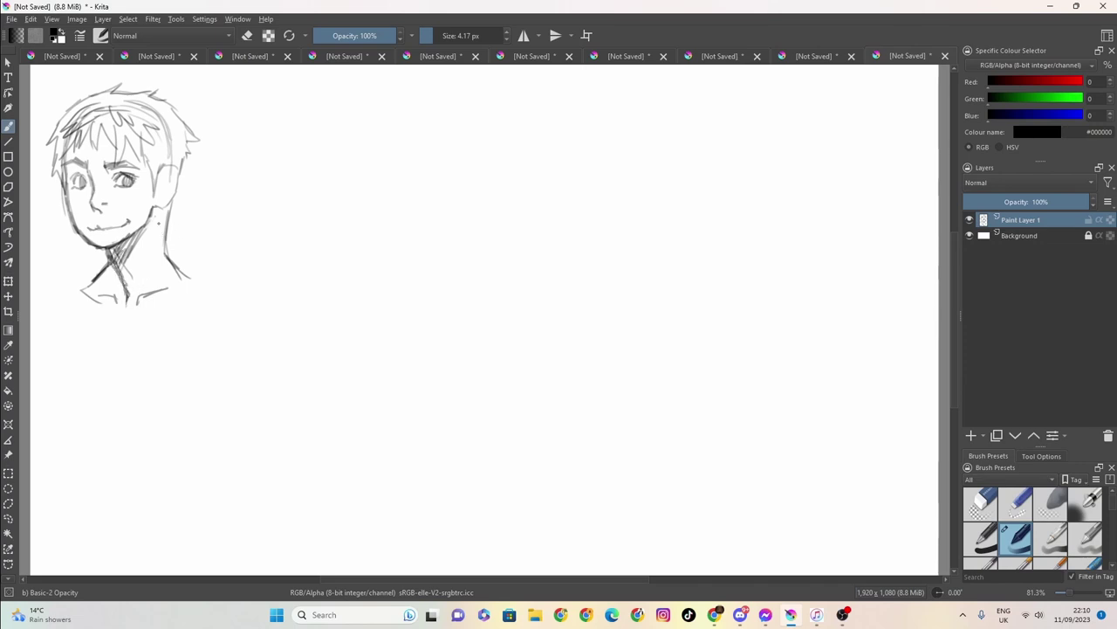
- Add inner ear details and darken the hairline and nape behind the ear of the three-quarter head
mouse_move(157, 209)
left_mouse_down()
mouse_move(166, 232)
mouse_move(185, 147)
left_mouse_up()
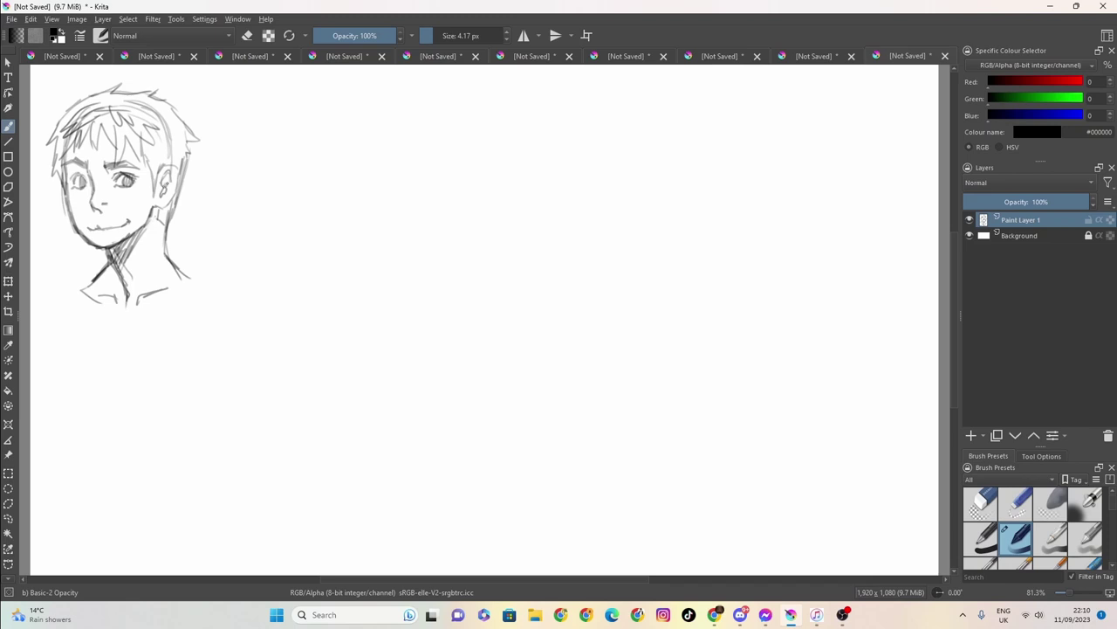
left_click_drag(166, 182, 163, 195)
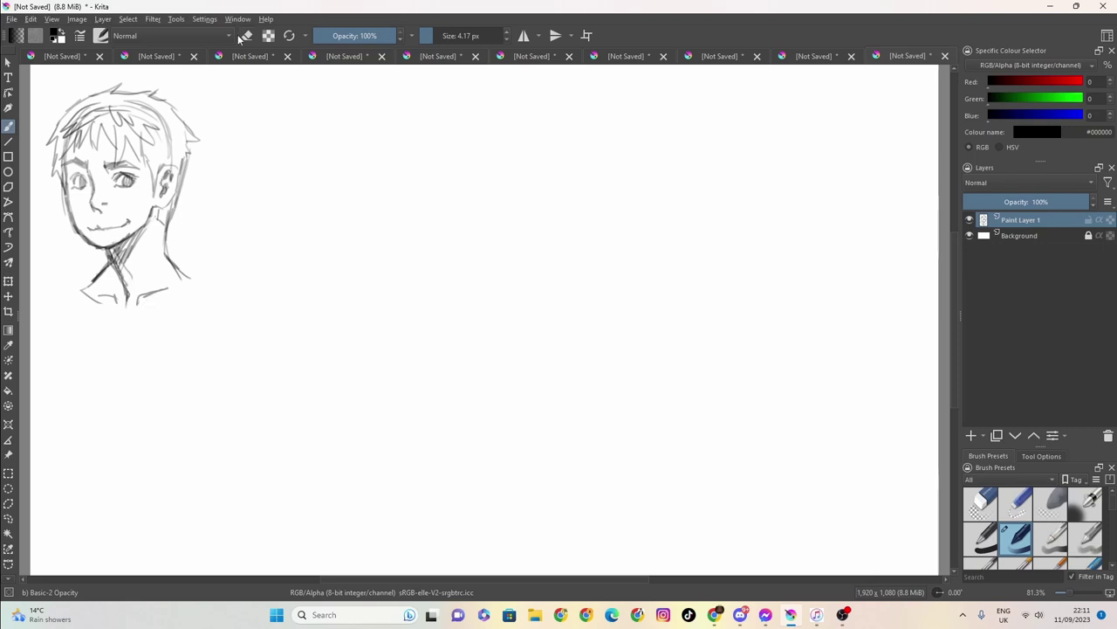
- Erase the mouth with a 27.20 px eraser and redraw it as a smaller, slanted smirk with the 4.17 px brush
key("e")
left_click_drag(434, 37, 444, 36)
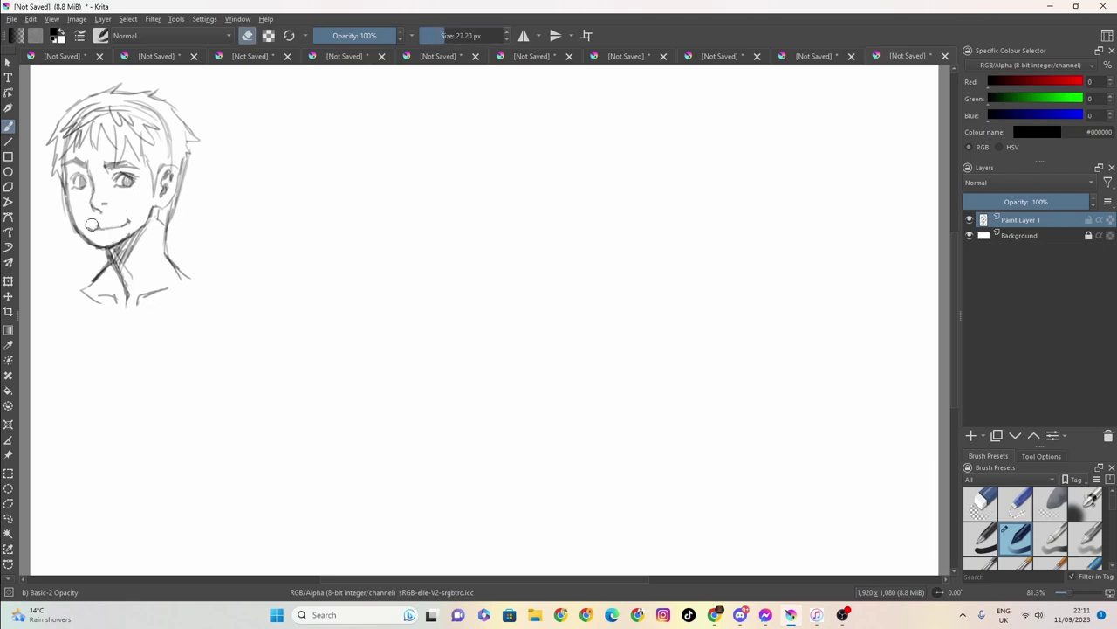
mouse_move(91, 224)
left_mouse_down()
mouse_move(133, 220)
mouse_move(93, 229)
left_mouse_up()
left_click(247, 36)
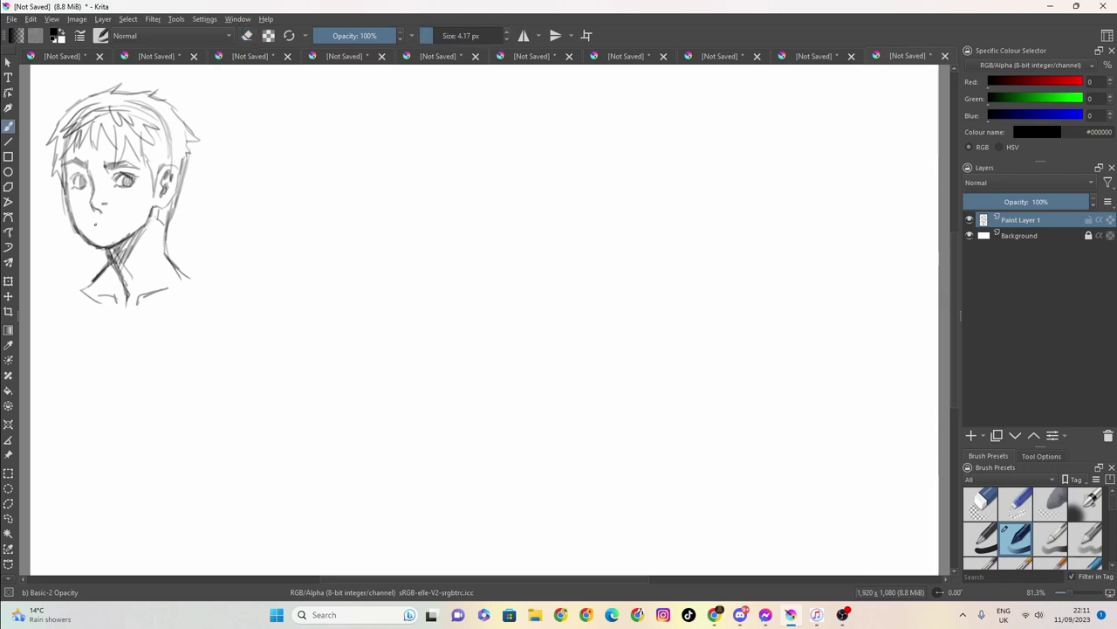
left_click_drag(94, 224, 124, 215)
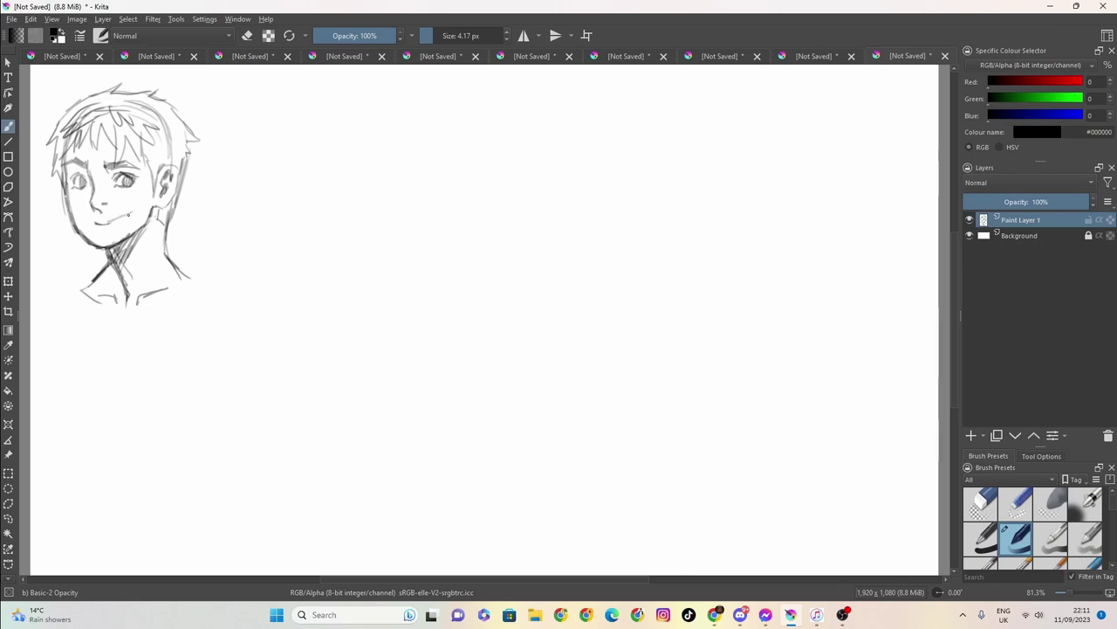
key("ctrl+z")
key("ctrl+z")
left_click_drag(109, 224, 126, 217)
- Erase the skull construction line inside the three-quarter head's hair and return to painting at 4.17 px
left_click(248, 36)
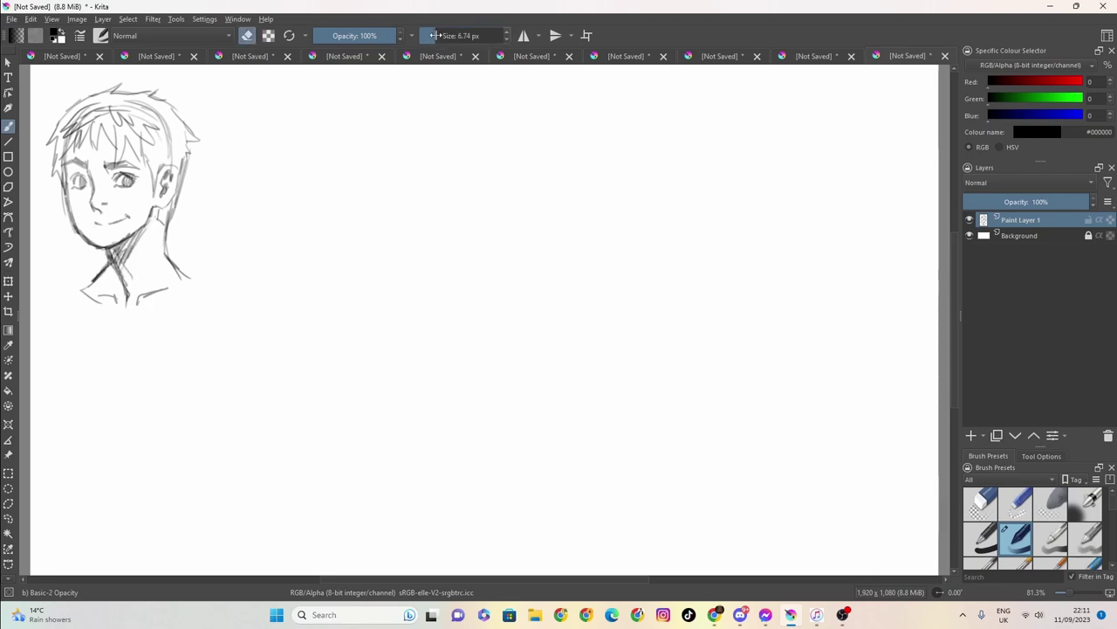
mouse_move(170, 144)
left_mouse_down()
mouse_move(161, 113)
mouse_move(131, 109)
left_mouse_up()
left_click_drag(450, 35, 430, 36)
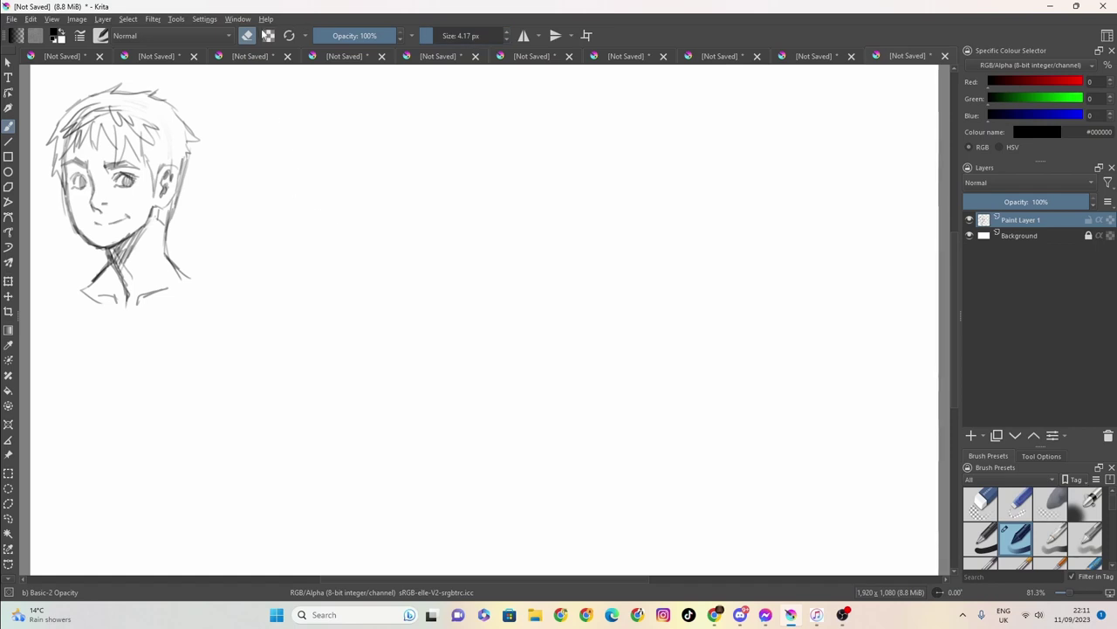
key("e")
- Sketch a front-facing head beside the first one, with spiky hair, a parted fringe, both ears and the jaw
mouse_move(289, 171)
left_mouse_down()
mouse_move(293, 203)
mouse_move(276, 170)
mouse_move(281, 145)
mouse_move(309, 113)
mouse_move(357, 105)
mouse_move(407, 150)
mouse_move(384, 196)
left_mouse_up()
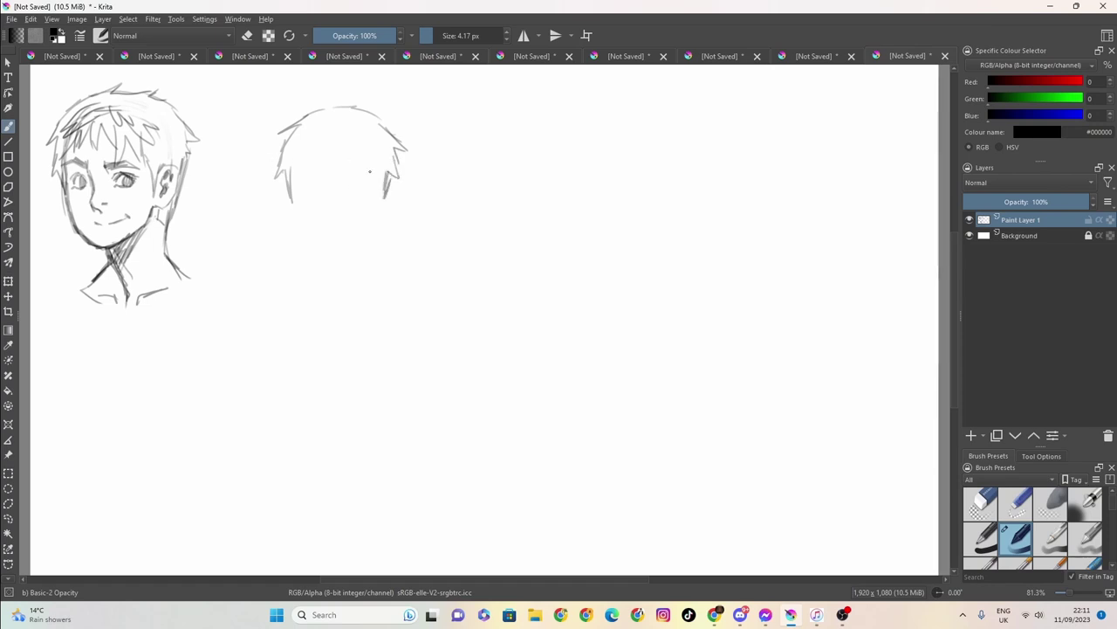
mouse_move(332, 137)
left_mouse_down()
mouse_move(349, 177)
mouse_move(354, 158)
mouse_move(377, 180)
mouse_move(371, 158)
mouse_move(376, 185)
left_mouse_up()
mouse_move(330, 138)
left_mouse_down()
mouse_move(280, 193)
mouse_move(295, 225)
left_mouse_up()
mouse_move(388, 186)
left_mouse_down()
mouse_move(399, 204)
mouse_move(375, 241)
mouse_move(382, 220)
left_mouse_up()
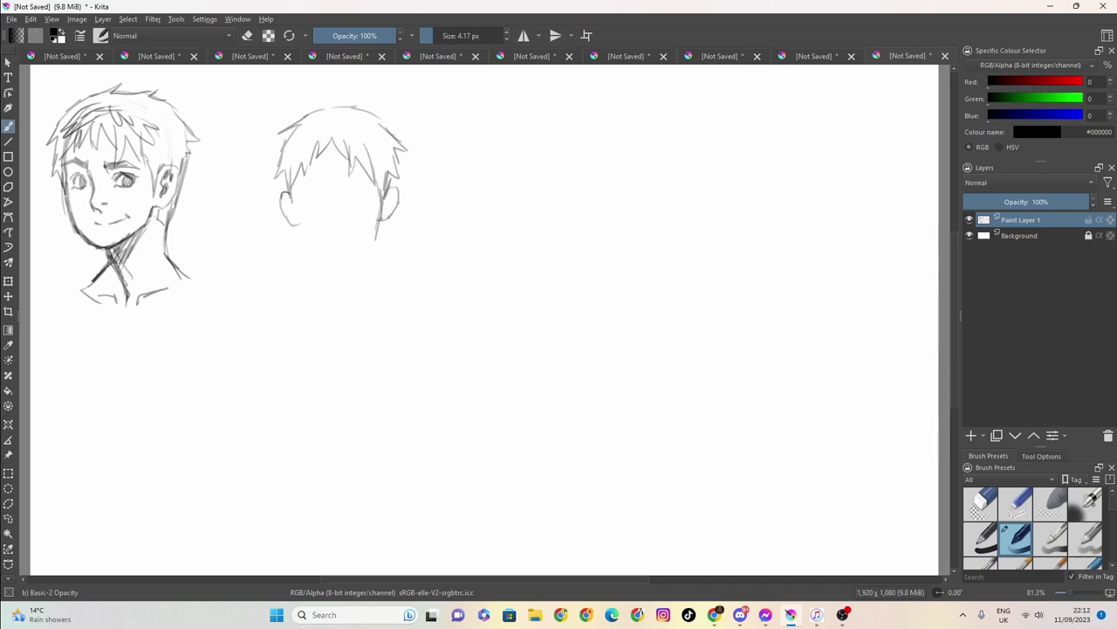
mouse_move(292, 175)
left_mouse_down()
mouse_move(298, 212)
mouse_move(328, 255)
left_mouse_up()
mouse_move(378, 220)
left_mouse_down()
mouse_move(337, 261)
mouse_move(305, 234)
mouse_move(324, 254)
mouse_move(358, 249)
left_mouse_up()
- Draw thick eyebrows, both eyes, the nose and a slight smile on the front-facing head
mouse_move(314, 180)
left_mouse_down()
mouse_move(330, 177)
mouse_move(303, 183)
mouse_move(377, 187)
left_mouse_up()
left_click_drag(375, 185, 349, 185)
mouse_move(347, 180)
left_mouse_down()
mouse_move(367, 179)
mouse_move(301, 186)
mouse_move(326, 190)
mouse_move(315, 194)
mouse_move(322, 199)
left_mouse_up()
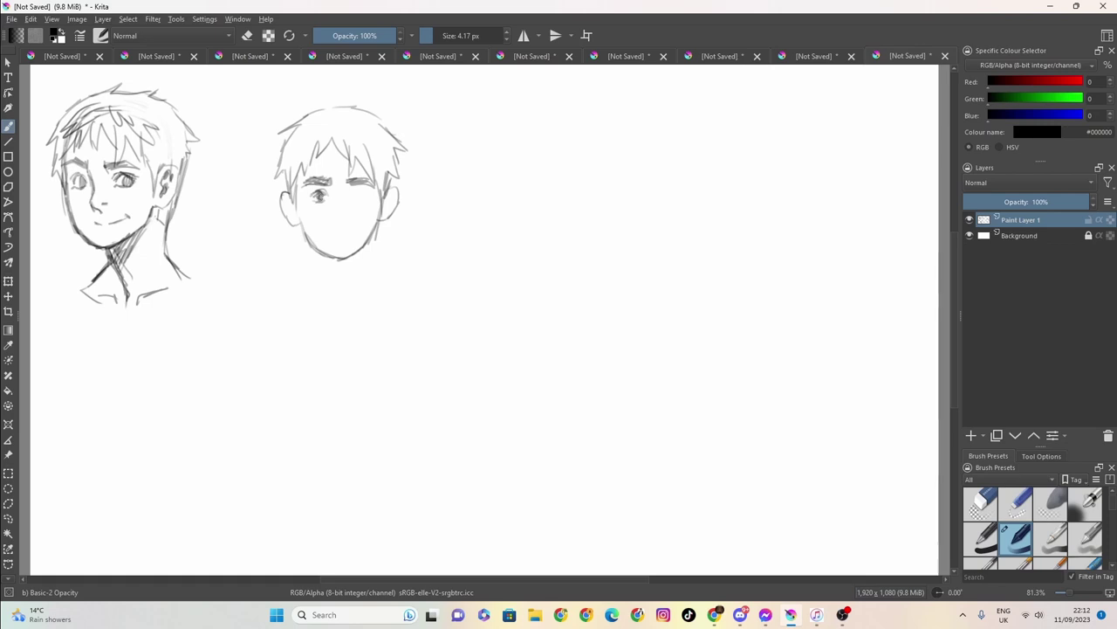
mouse_move(355, 192)
left_mouse_down()
mouse_move(366, 201)
mouse_move(316, 199)
left_mouse_up()
mouse_move(331, 222)
left_mouse_down()
mouse_move(351, 219)
mouse_move(349, 240)
left_mouse_up()
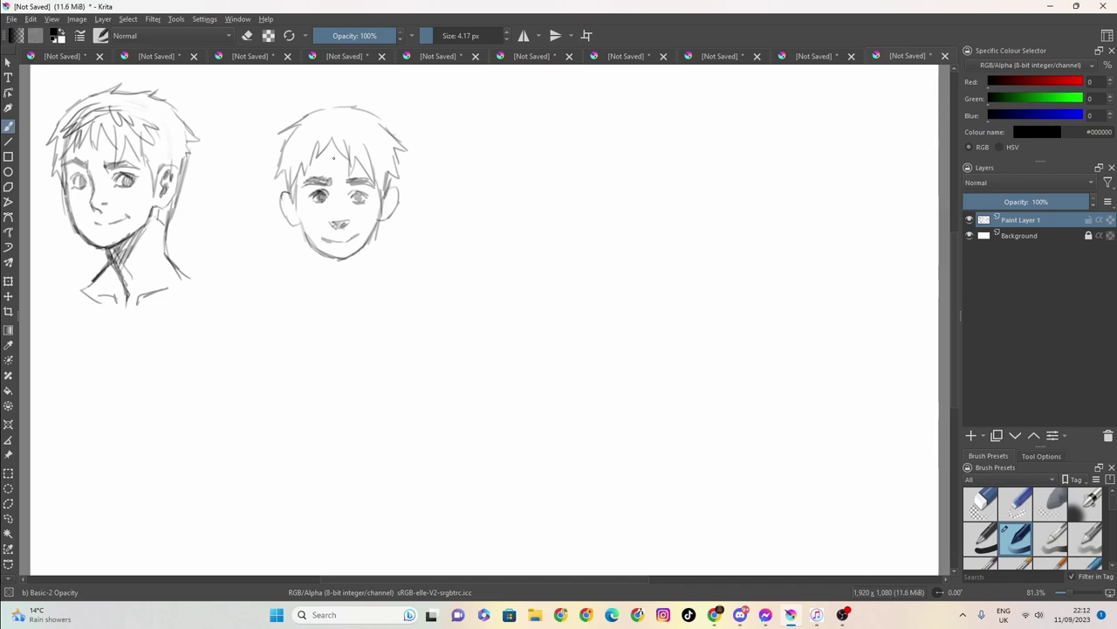
- Draw the front-facing head's neck with under-chin shading, shoulders and collarbone marks, and add strands to its hair
left_click_drag(299, 229, 311, 269)
mouse_move(301, 222)
left_mouse_down()
mouse_move(311, 288)
mouse_move(289, 292)
mouse_move(319, 314)
left_mouse_up()
mouse_move(377, 224)
left_mouse_down()
mouse_move(367, 276)
mouse_move(384, 291)
mouse_move(359, 309)
mouse_move(308, 295)
mouse_move(367, 271)
mouse_move(313, 264)
mouse_move(327, 273)
mouse_move(333, 320)
mouse_move(349, 320)
left_mouse_up()
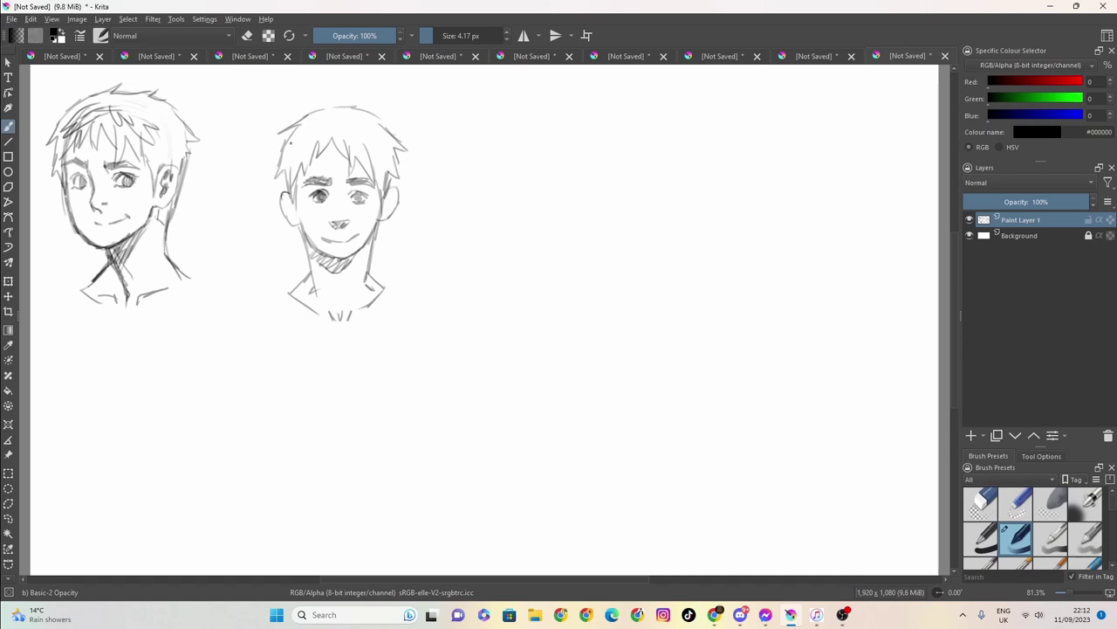
mouse_move(343, 130)
left_mouse_down()
mouse_move(377, 150)
mouse_move(301, 145)
mouse_move(318, 130)
left_mouse_up()
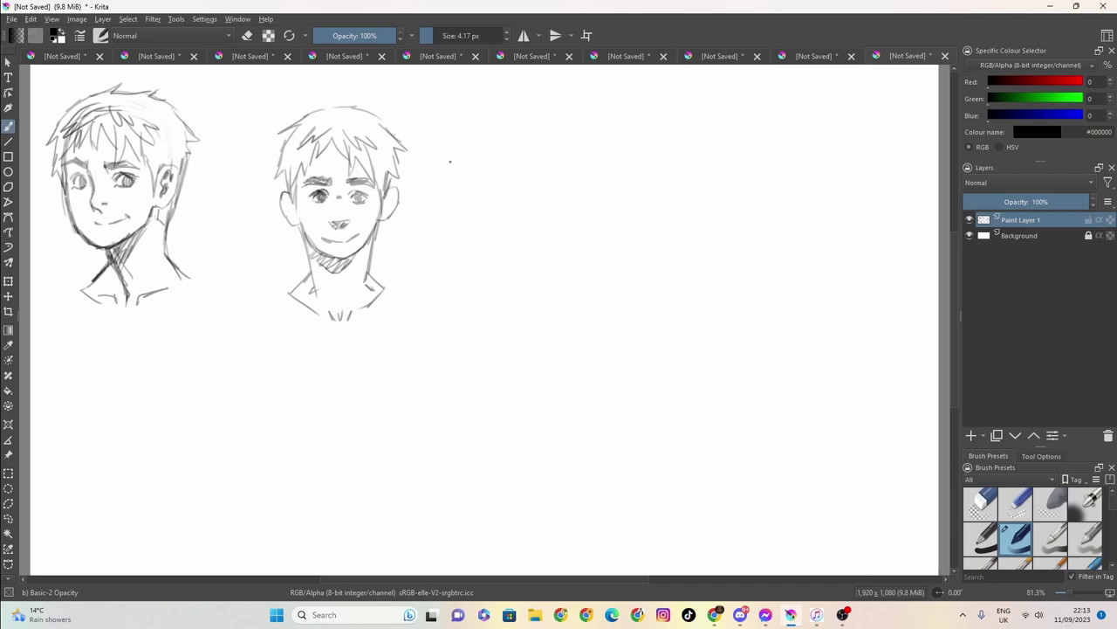
- Outline a third head in profile facing the other two, from forehead, nose, lips and chin to the crown
mouse_move(472, 140)
left_mouse_down()
mouse_move(461, 171)
mouse_move(519, 117)
left_mouse_up()
mouse_move(466, 155)
left_mouse_down()
mouse_move(447, 231)
mouse_move(458, 227)
mouse_move(461, 258)
left_mouse_up()
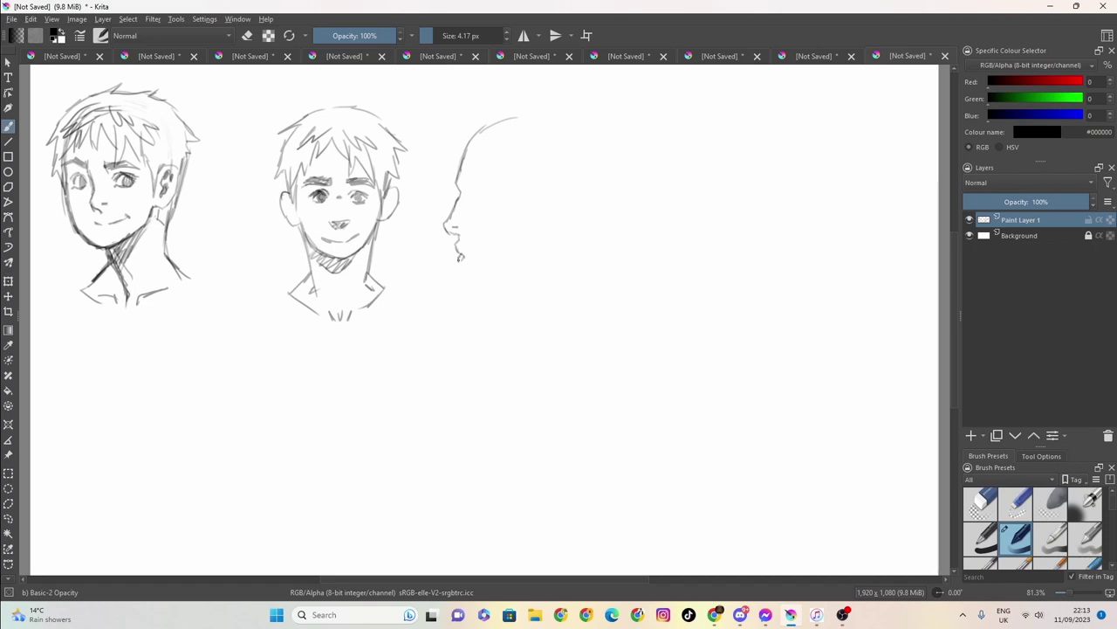
left_click_drag(466, 282, 514, 283)
mouse_move(484, 129)
left_mouse_down()
mouse_move(519, 119)
mouse_move(585, 152)
mouse_move(590, 171)
left_mouse_up()
left_click_drag(539, 117, 590, 154)
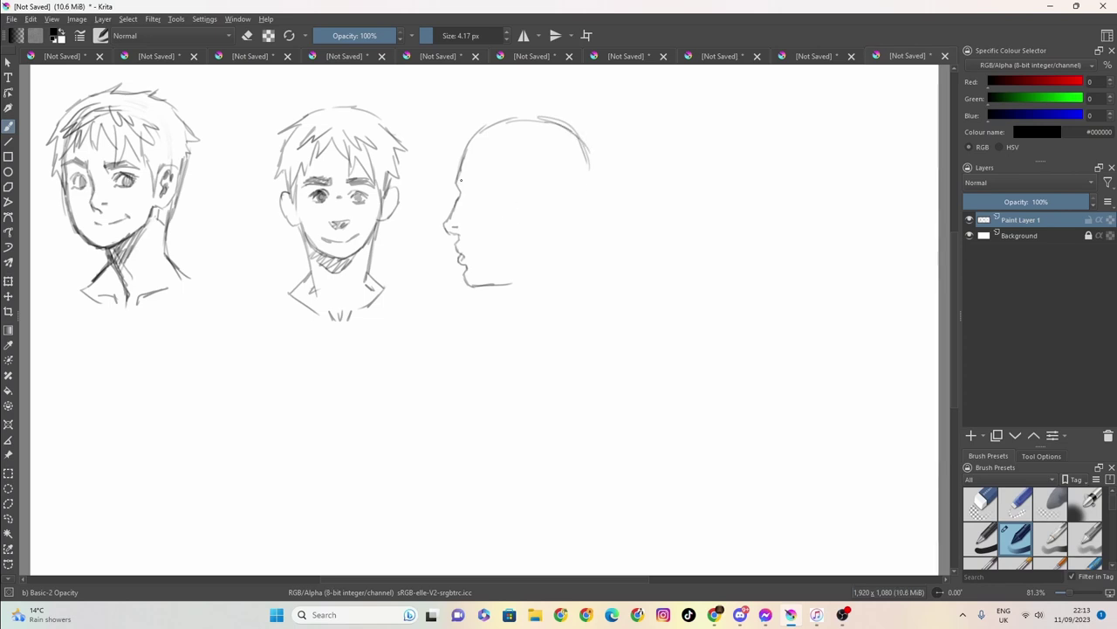
- Add the eyebrow, eye, mouth line, ear and jaw corner to the profile head
mouse_move(465, 187)
left_mouse_down()
mouse_move(494, 183)
mouse_move(475, 175)
mouse_move(492, 182)
left_mouse_up()
mouse_move(473, 183)
left_mouse_down()
mouse_move(495, 181)
mouse_move(485, 185)
left_mouse_up()
left_click_drag(475, 189, 487, 196)
mouse_move(473, 199)
left_mouse_down()
mouse_move(553, 178)
mouse_move(560, 218)
mouse_move(515, 260)
left_mouse_up()
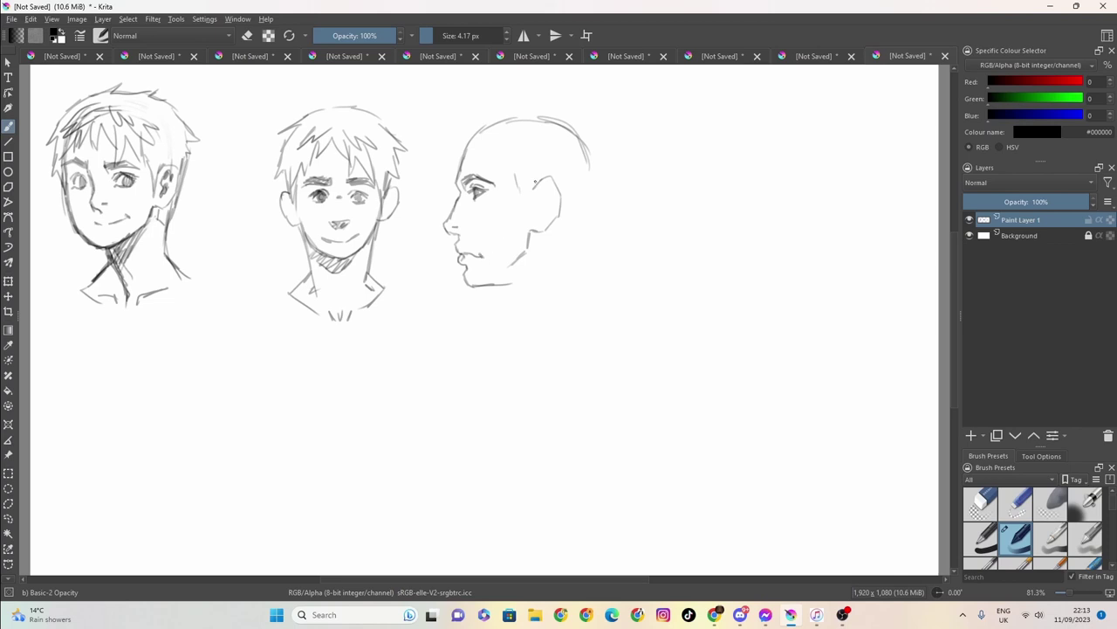
- Draw the back of the profile head's skull, its sideburn, spiky hair and the nape of the neck
mouse_move(596, 186)
left_mouse_down()
mouse_move(589, 154)
mouse_move(533, 120)
mouse_move(595, 185)
mouse_move(576, 231)
left_mouse_up()
mouse_move(590, 131)
left_mouse_down()
mouse_move(599, 188)
mouse_move(587, 233)
left_mouse_up()
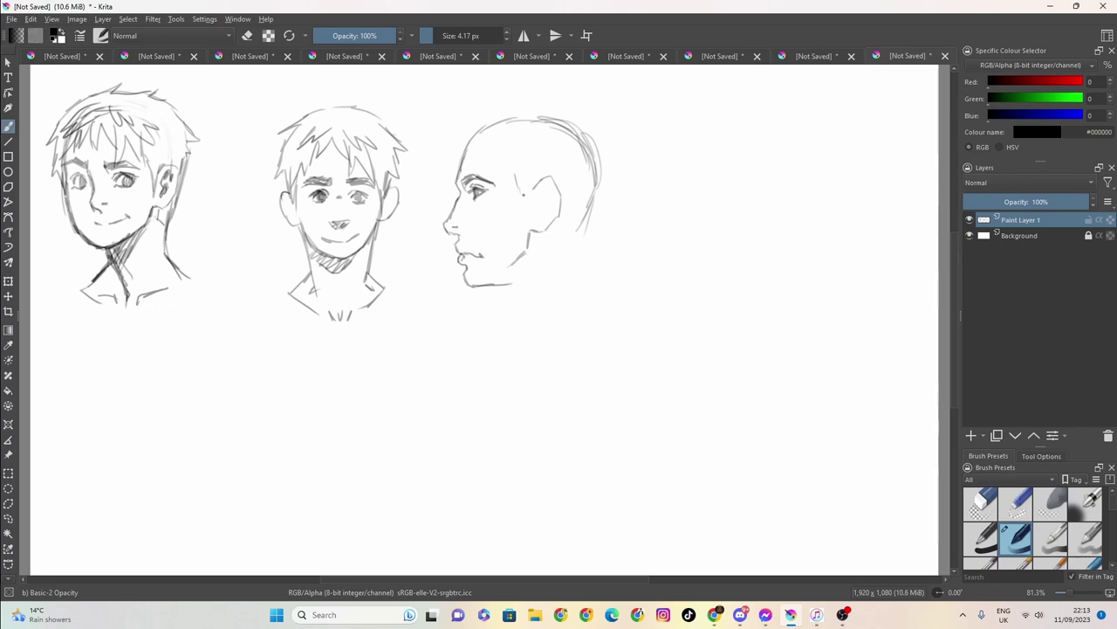
left_click_drag(517, 183, 524, 221)
left_click_drag(529, 176, 533, 211)
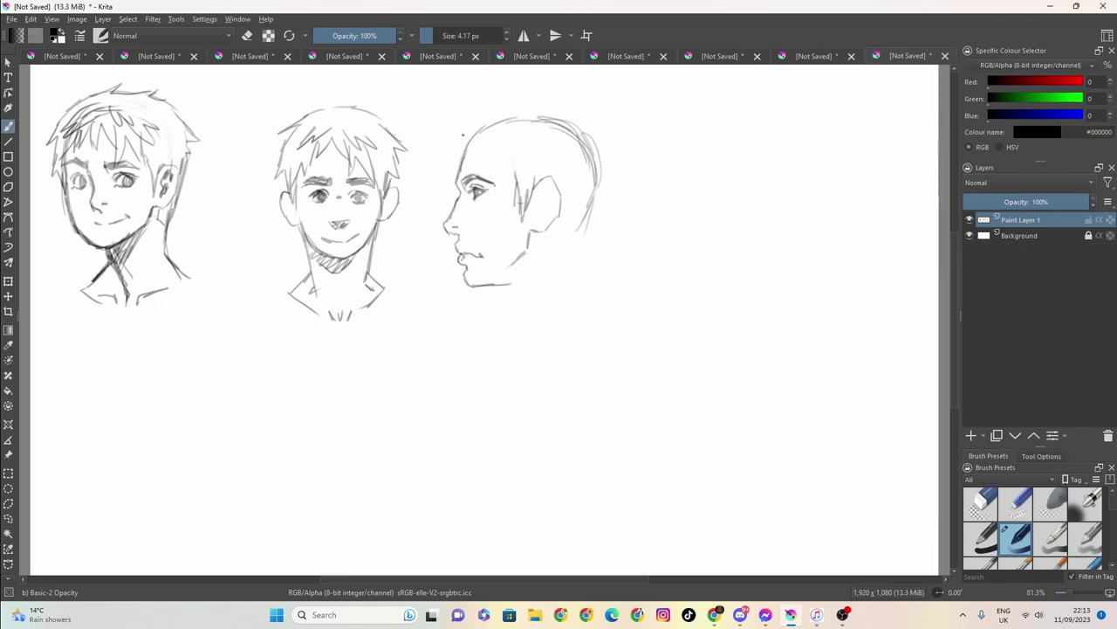
mouse_move(494, 138)
left_mouse_down()
mouse_move(520, 173)
mouse_move(471, 127)
mouse_move(485, 113)
mouse_move(538, 105)
mouse_move(585, 124)
mouse_move(604, 184)
mouse_move(576, 246)
mouse_move(592, 287)
left_mouse_up()
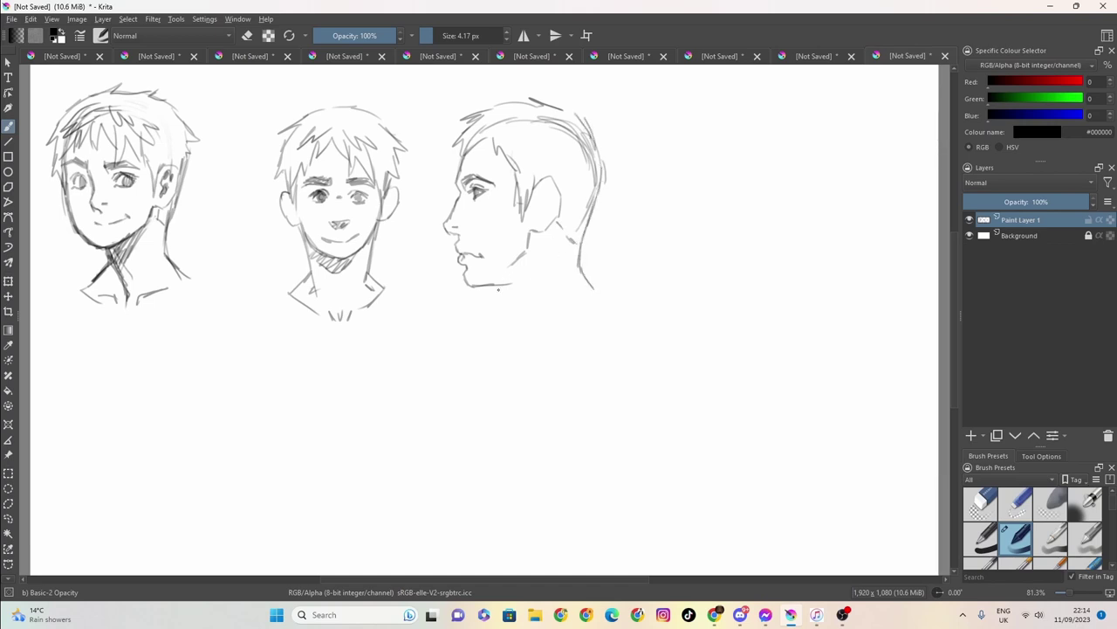
- Draw the profile head's throat and lower nape, and close the neck with a slanted base line
left_click_drag(500, 294, 515, 329)
left_click_drag(592, 285, 602, 301)
left_click_drag(514, 320, 499, 344)
left_click_drag(610, 306, 506, 343)
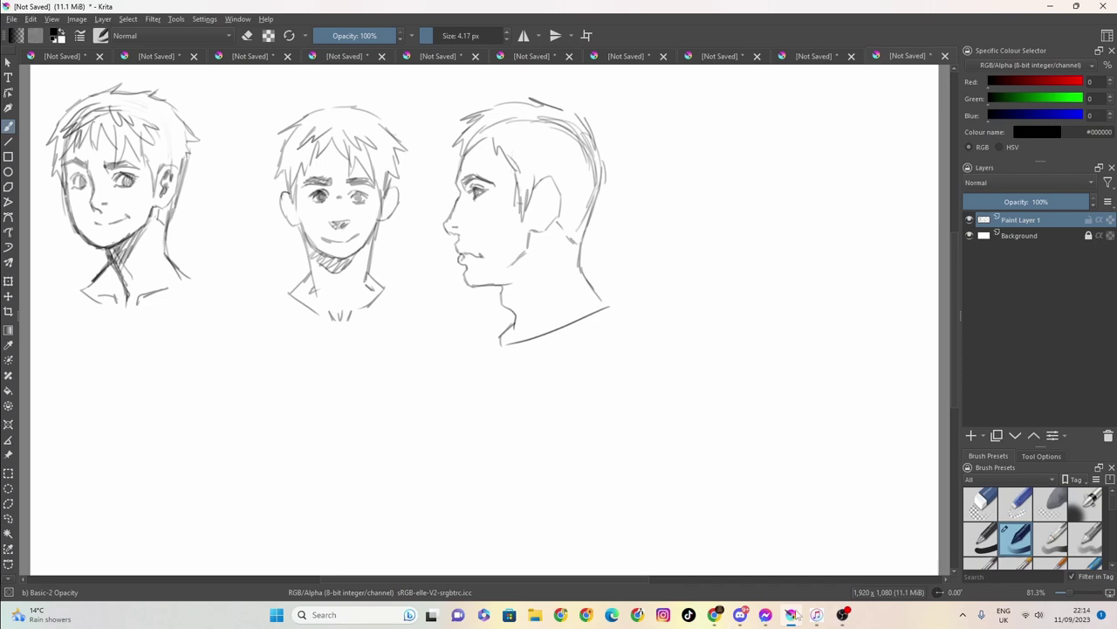
left_click(855, 618)
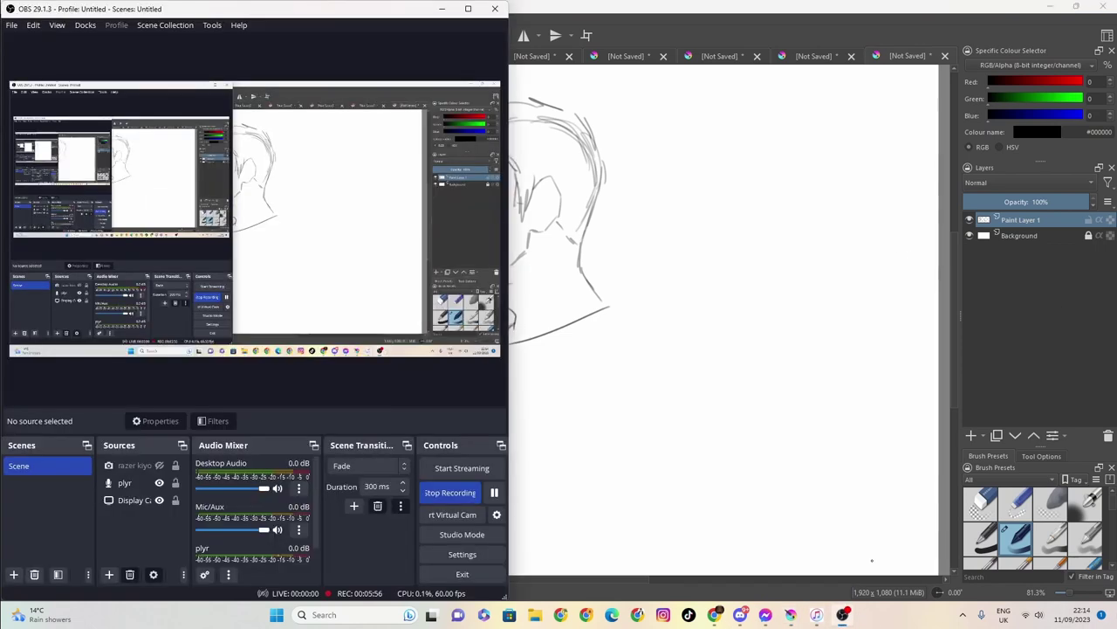